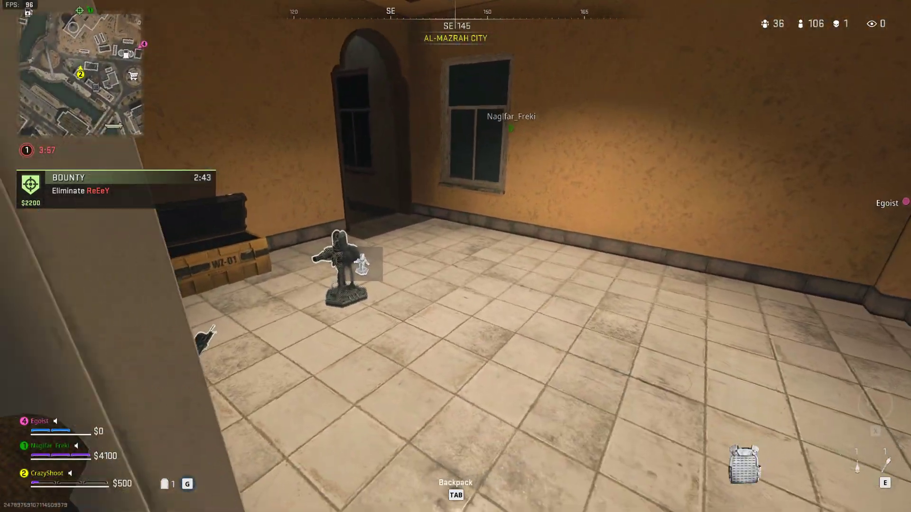
- Switch the Kastov-74u to full-auto and walk past the pillar to the orange room's crate
key("f")
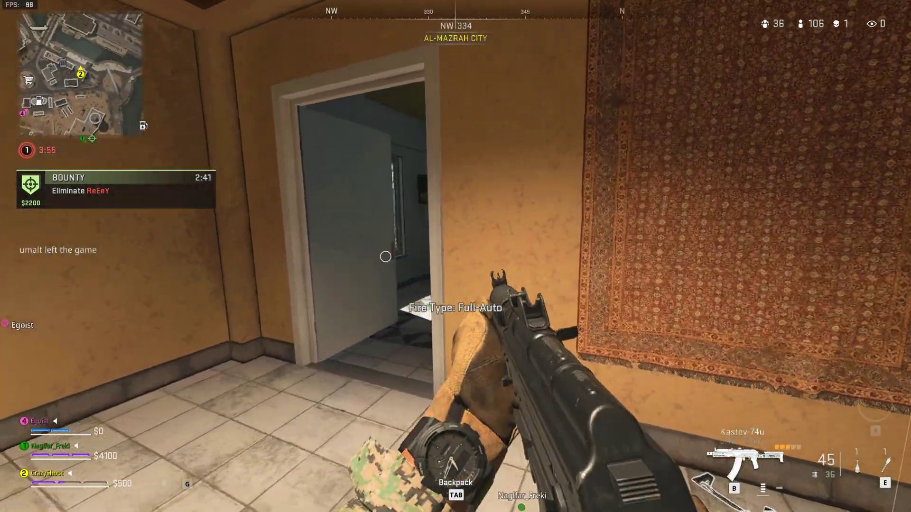
key("w")
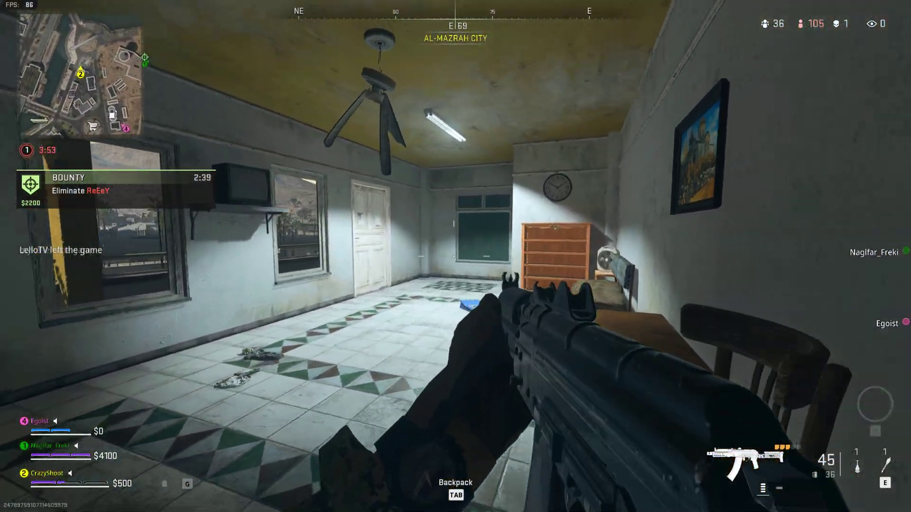
key("w")
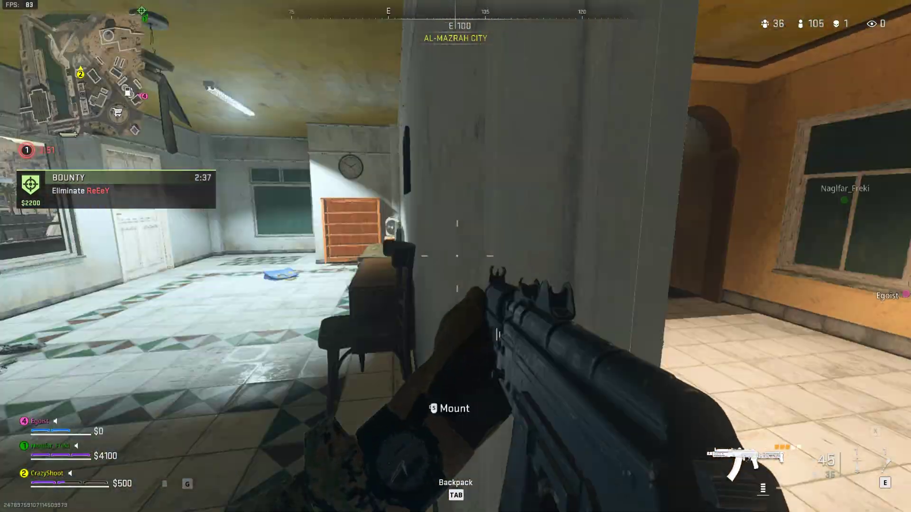
key("w")
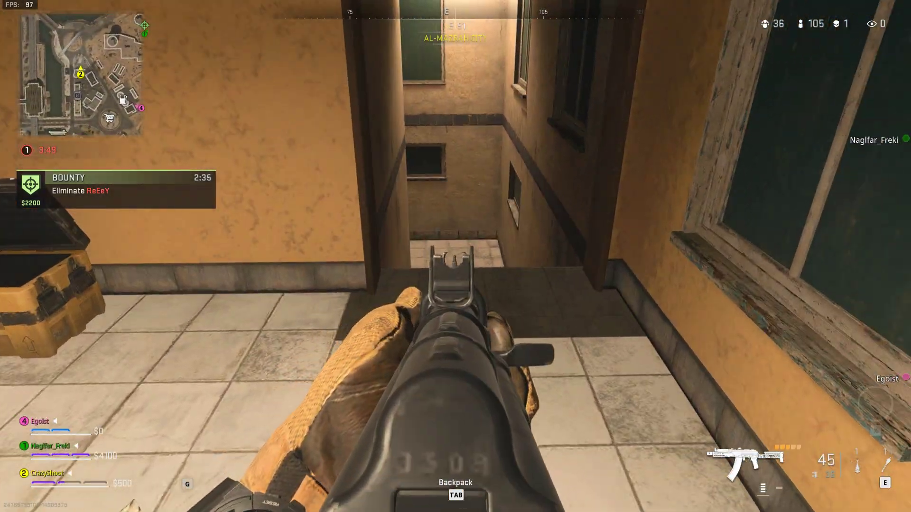
key("w")
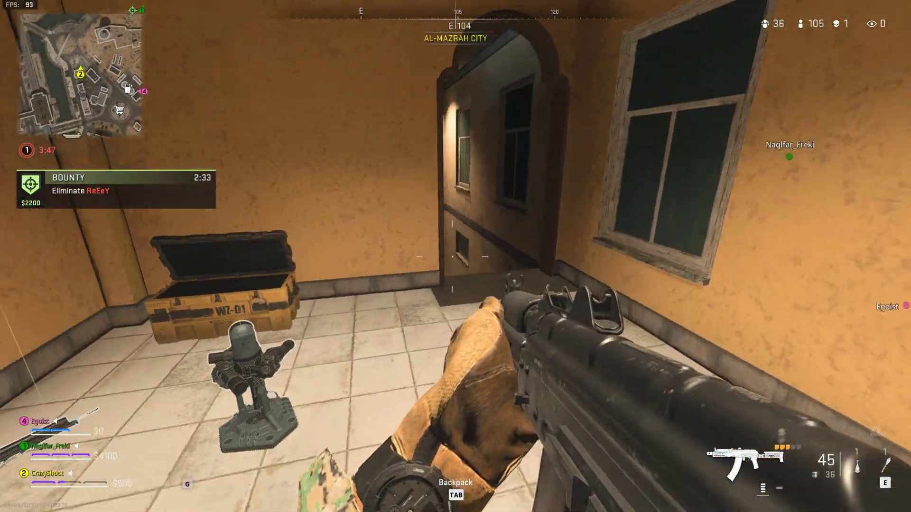
key("s")
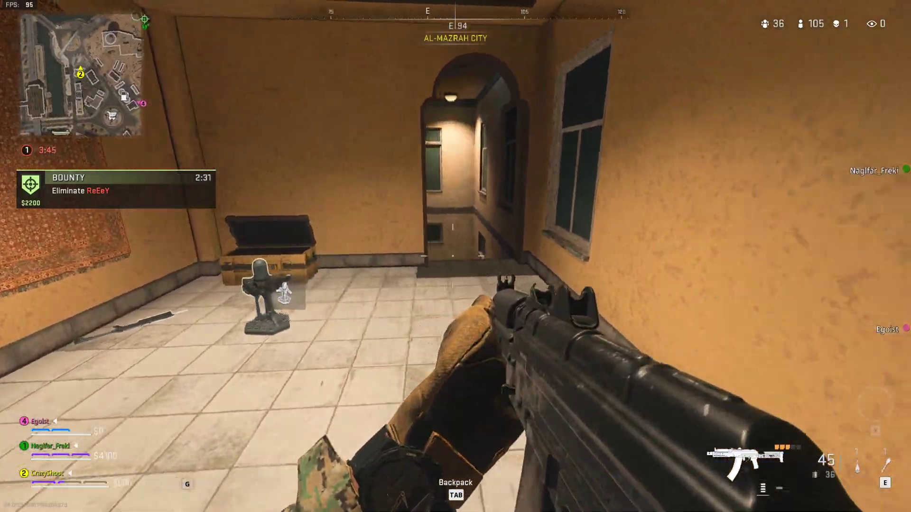
- Open the Graphics settings page and glance at the default graphics settings
type("rap")
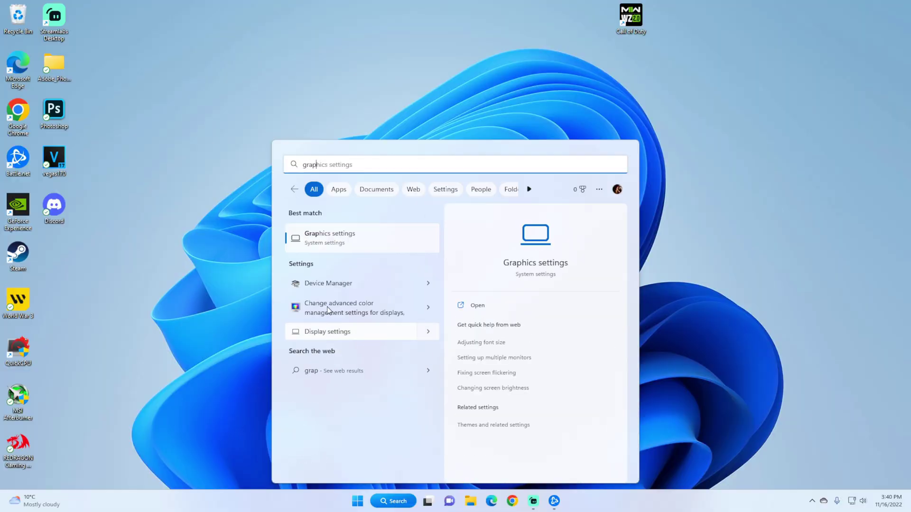
left_click(336, 242)
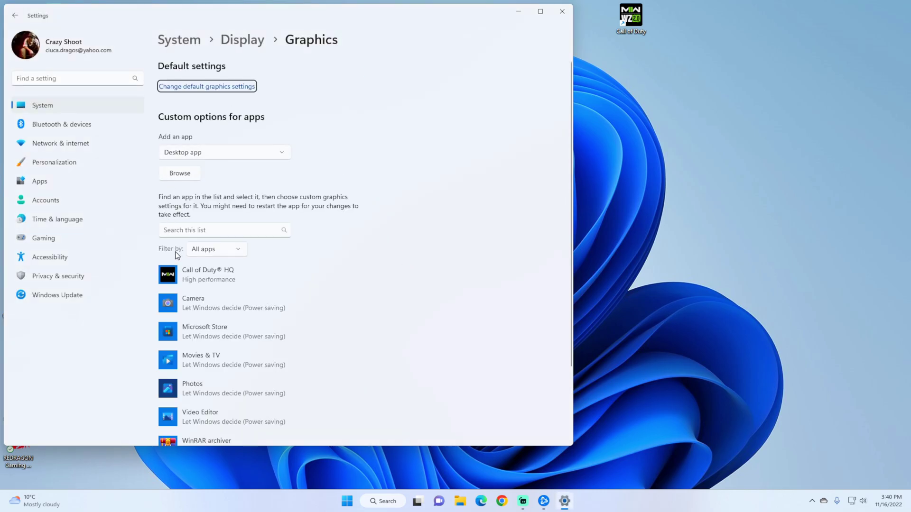
left_click(188, 85)
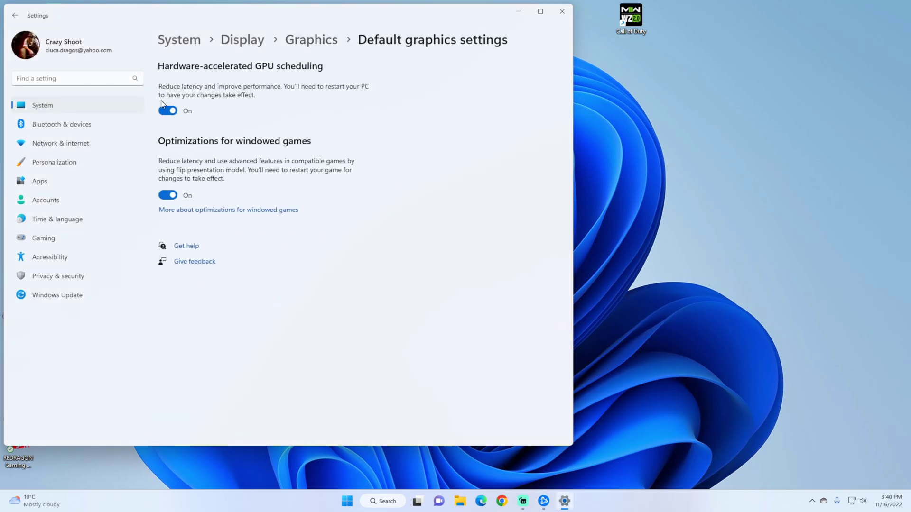
key("alt+Left")
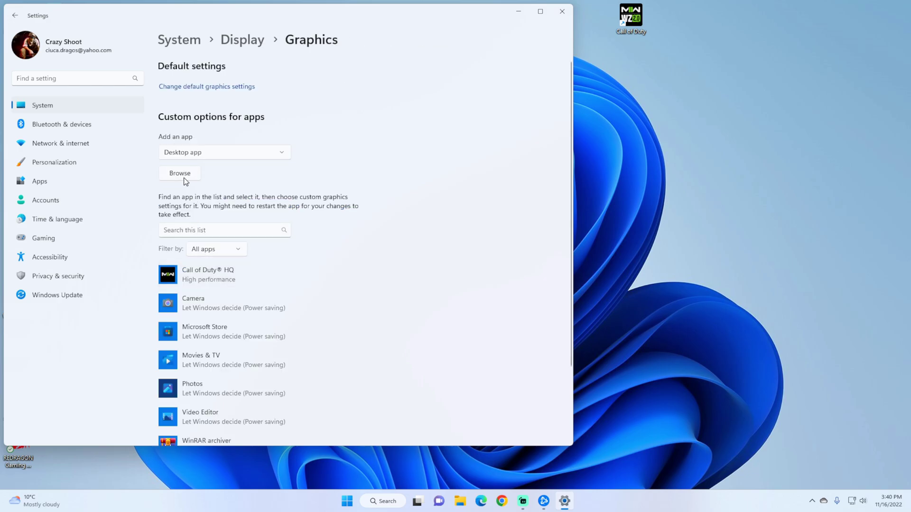
- Add Call of Duty\_retail_\cod.exe to the graphics app list and save it as High performance
left_click(183, 176)
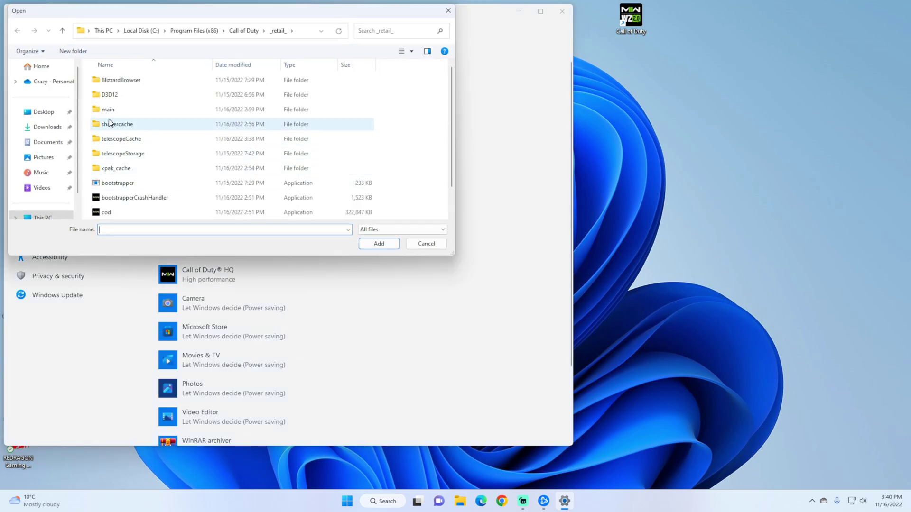
left_click(201, 32)
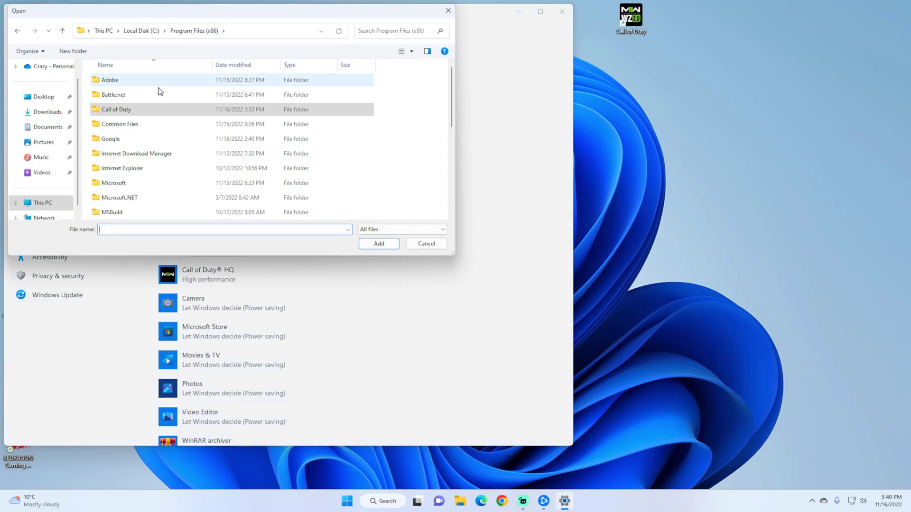
double_click(137, 115)
double_click(116, 83)
scroll(120, 203, "down", 2)
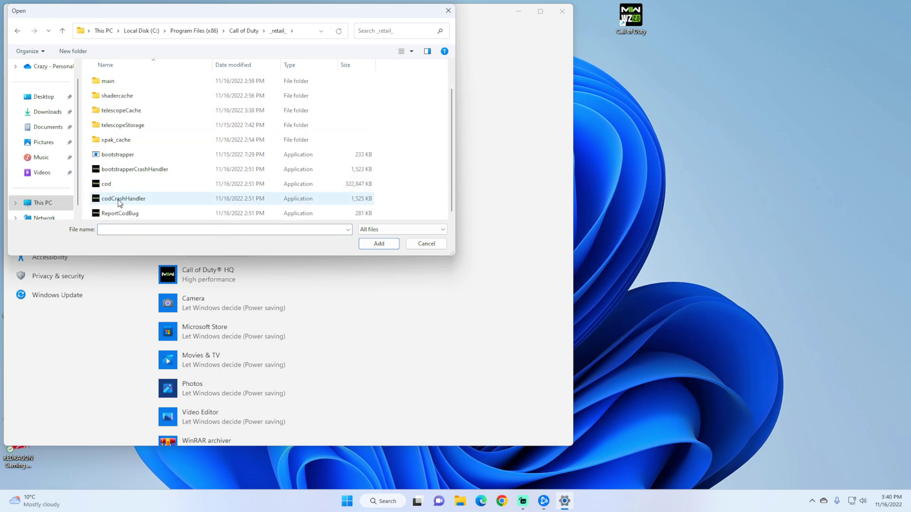
left_click(112, 184)
left_click(391, 245)
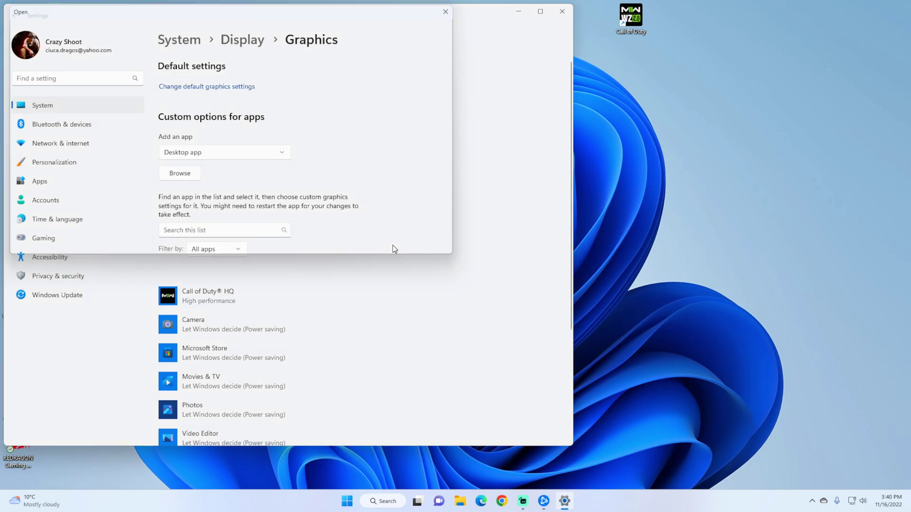
left_click(297, 313)
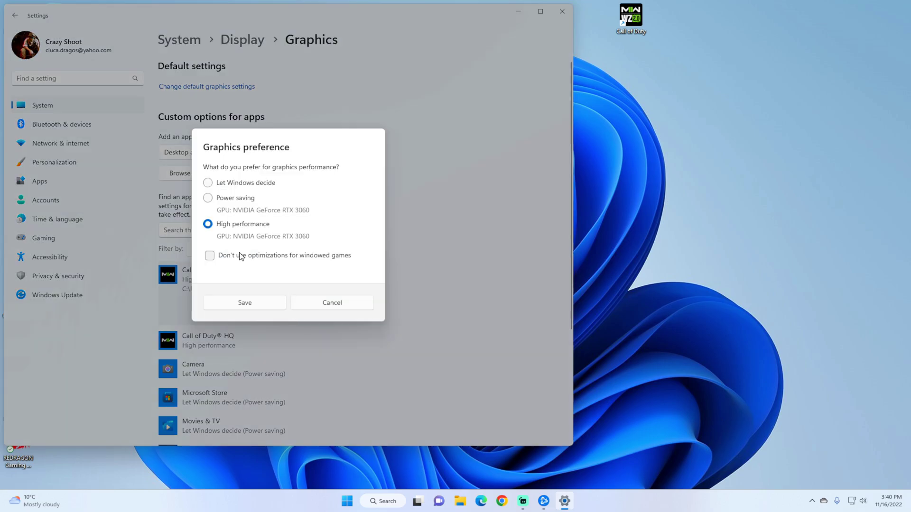
left_click(255, 305)
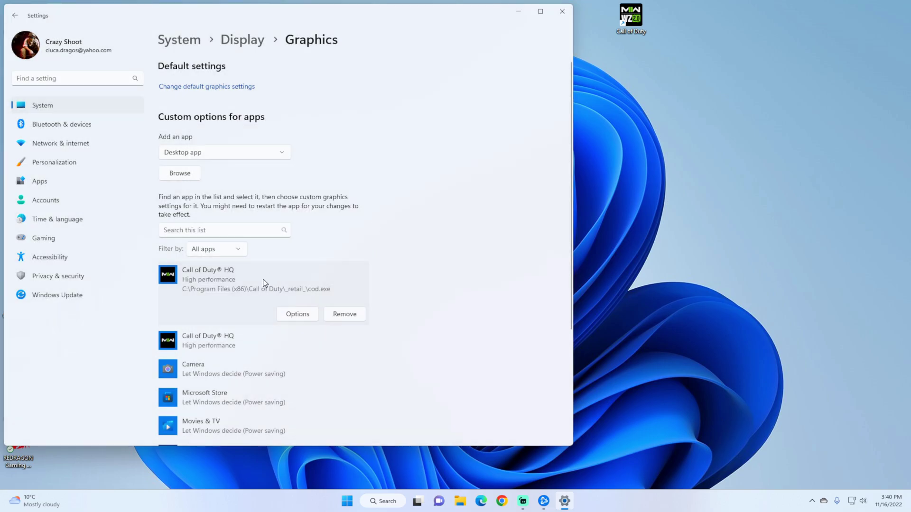
- Close Settings and add cod.exe as a program to customize in NVIDIA Program Settings
left_click(557, 11)
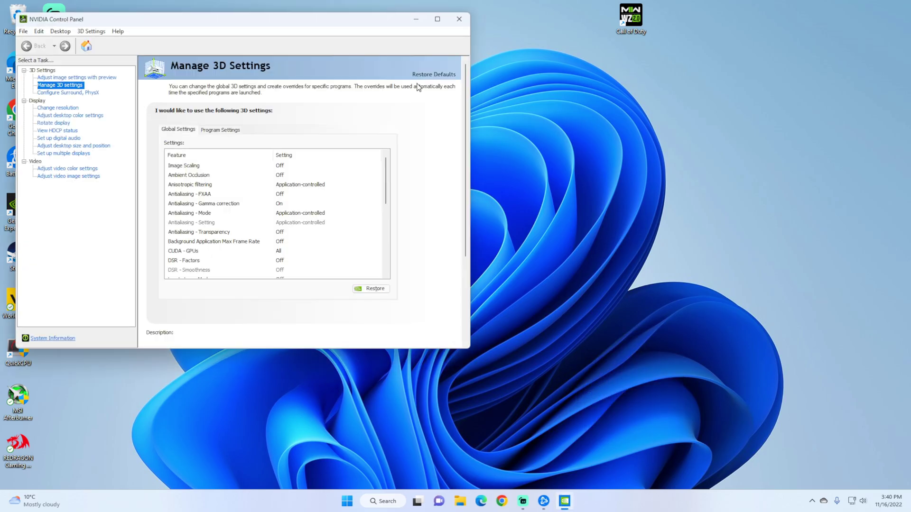
left_click_drag(268, 21, 348, 39)
left_click(299, 148)
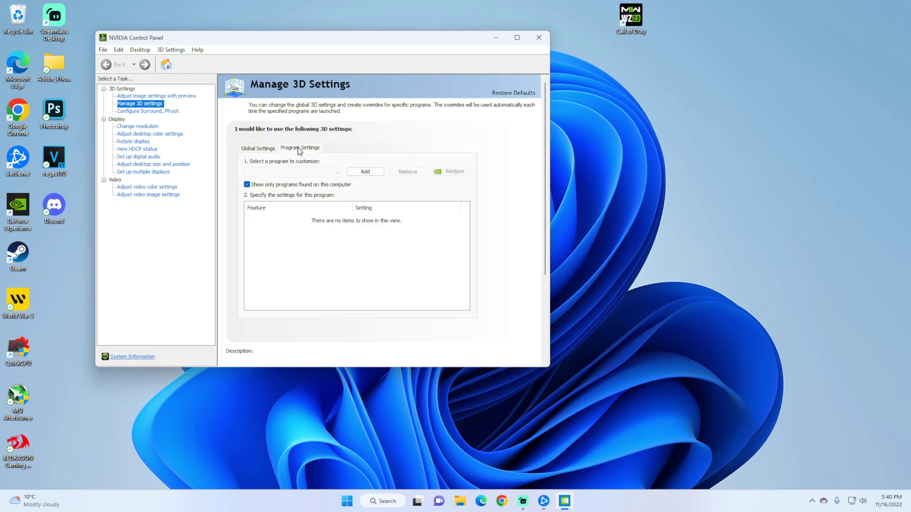
left_click(357, 172)
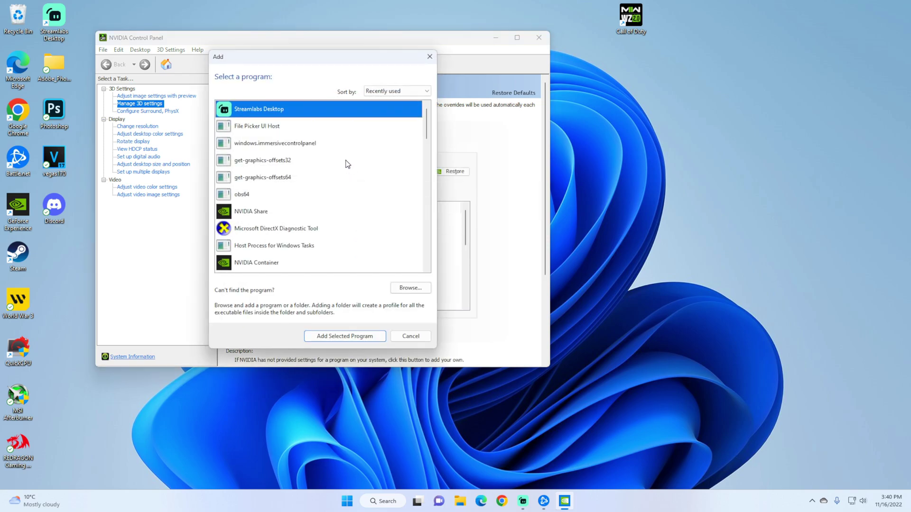
left_click(408, 287)
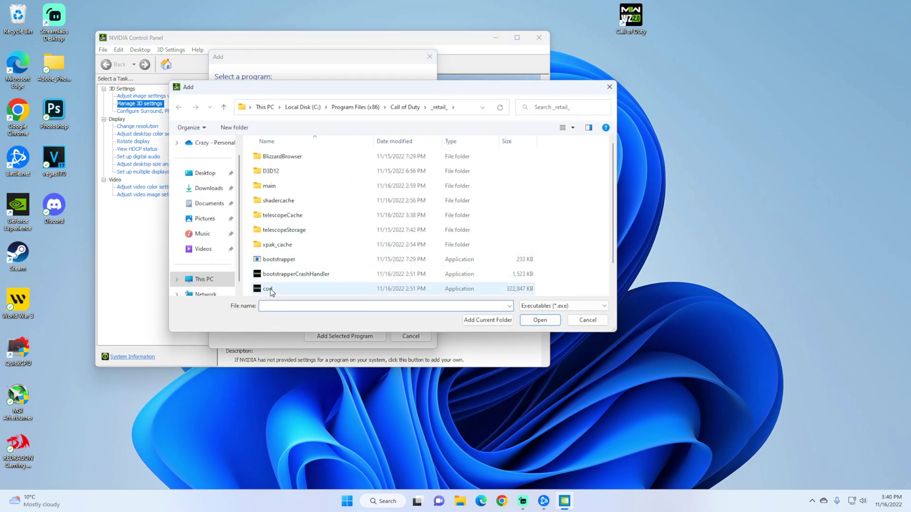
left_click(273, 290)
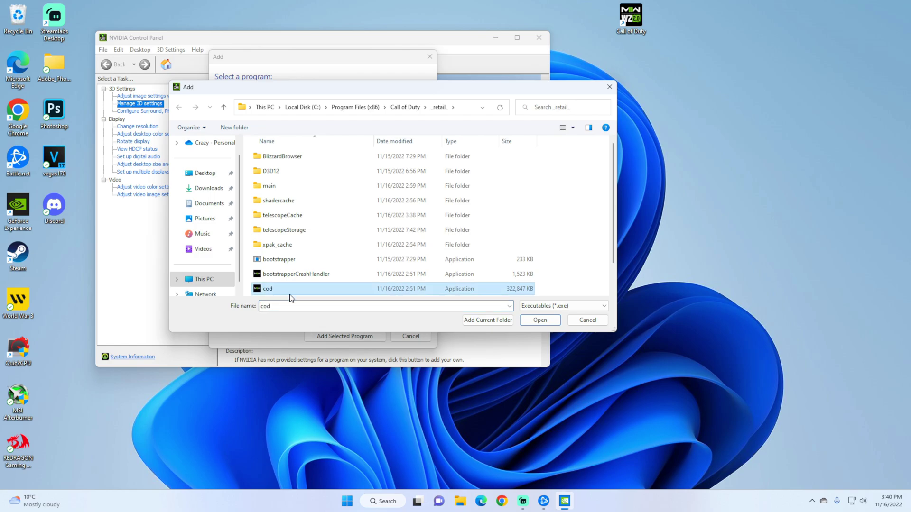
left_click(540, 323)
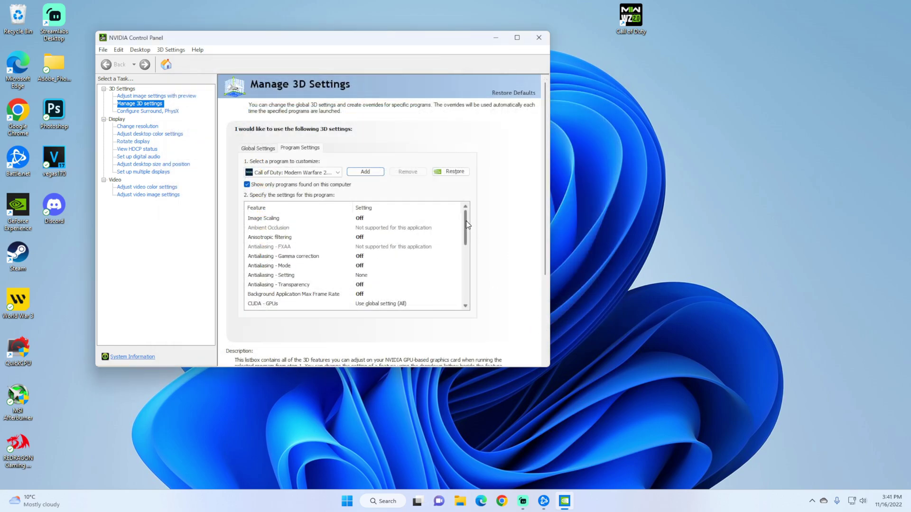
- Scroll through the Call of Duty 3D feature list, then close the NVIDIA Control Panel
left_click_drag(465, 221, 466, 284)
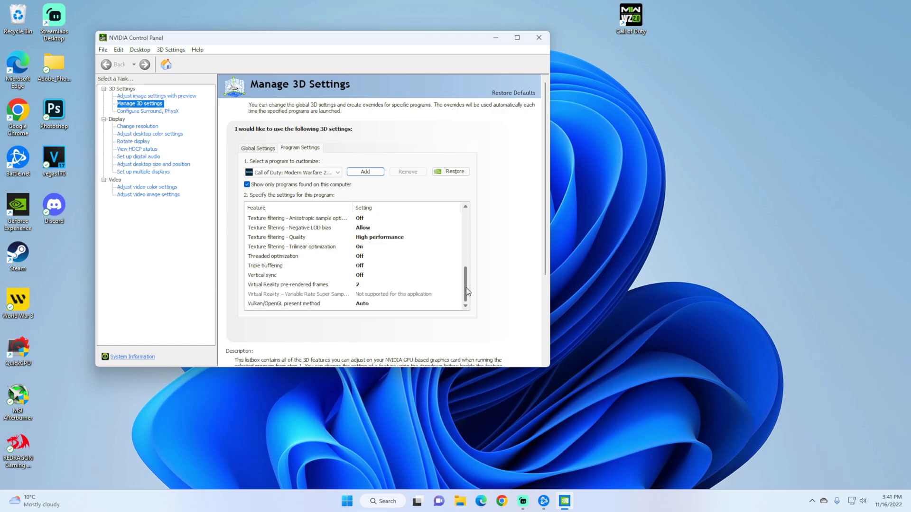
left_click_drag(465, 284, 456, 203)
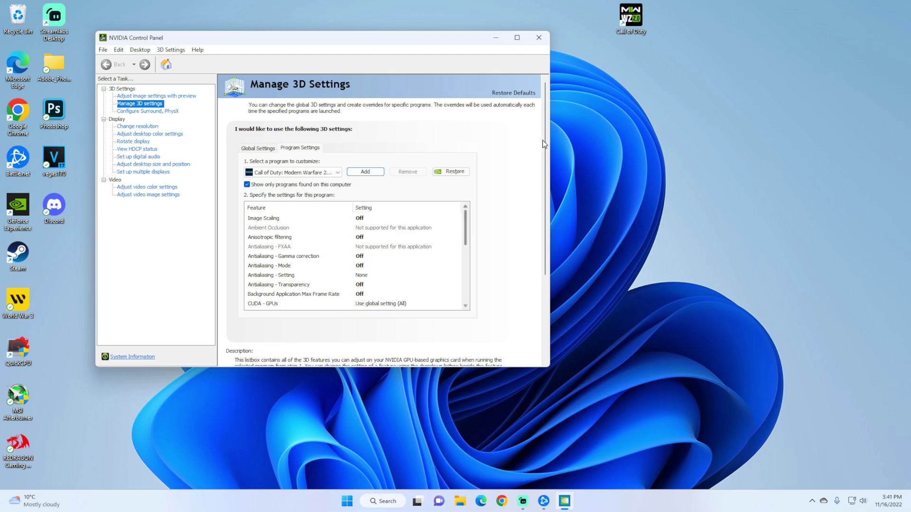
left_click(534, 43)
- Open options.3.cod22 from Documents\Call of Duty\players in Notepad
left_click(470, 501)
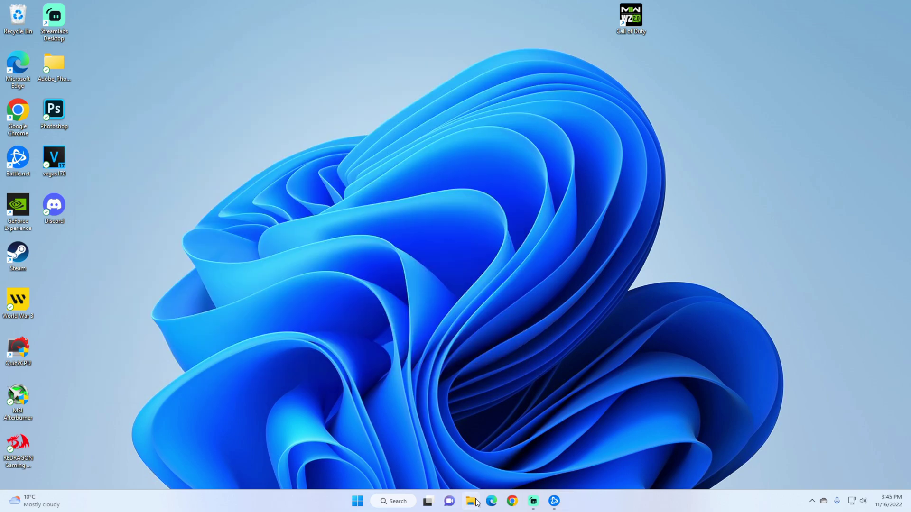
left_click(72, 231)
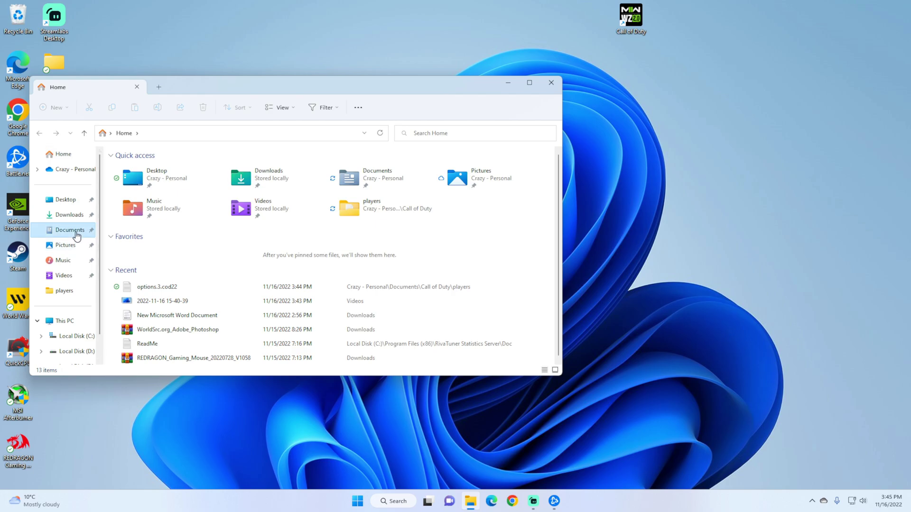
double_click(146, 180)
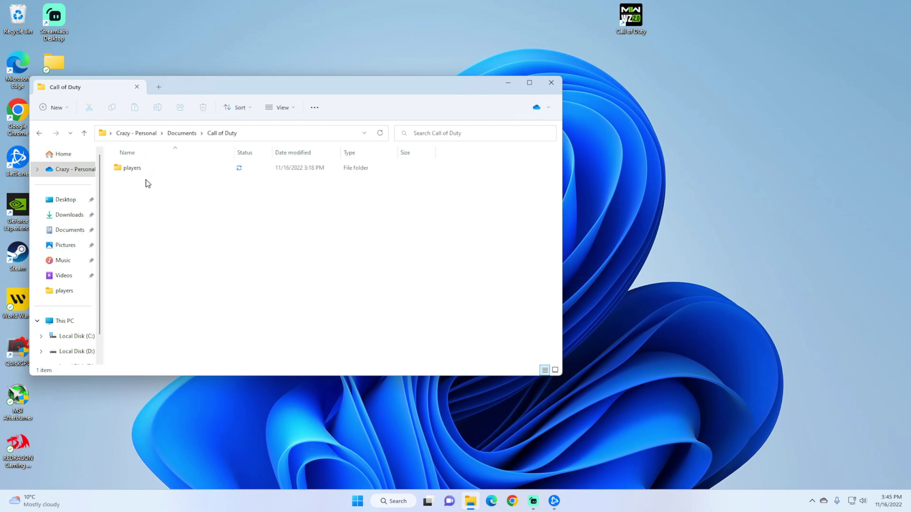
double_click(146, 172)
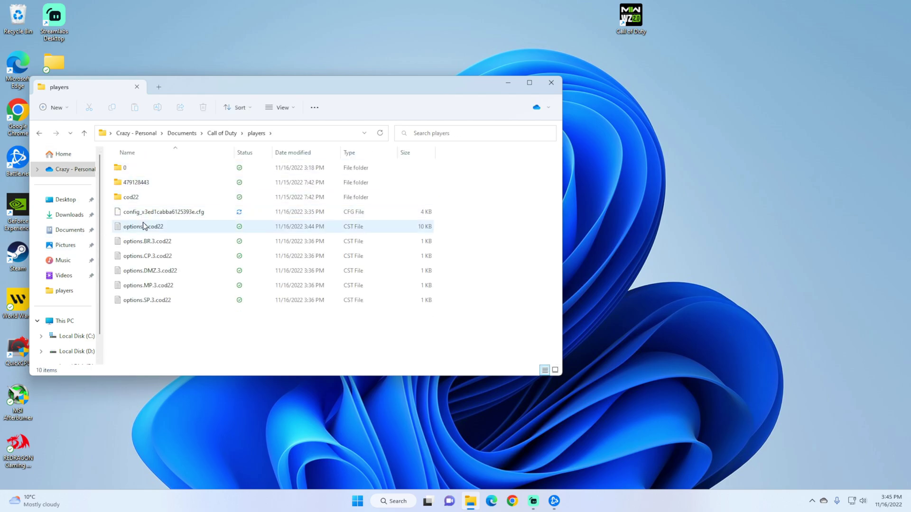
left_click(144, 226)
double_click(144, 226)
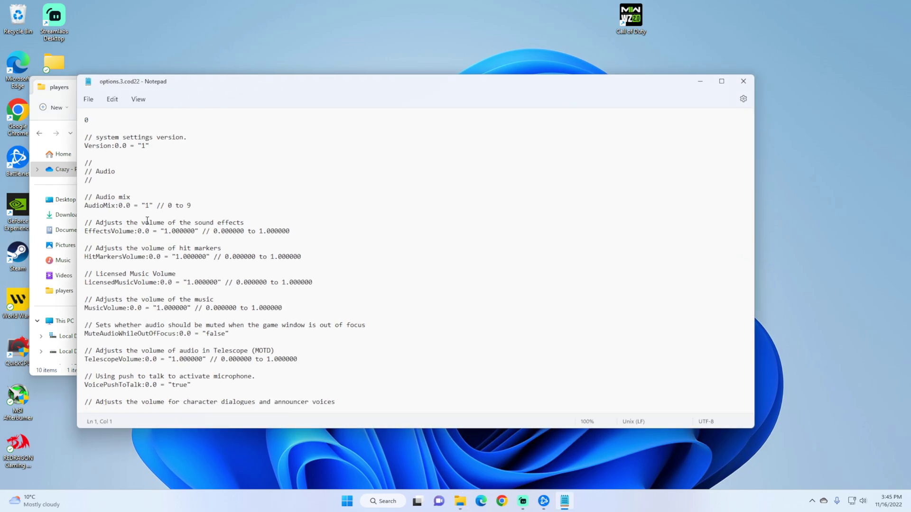
- Find 'renderer' to reach RendererWorkerCount, then highlight the VideoMemoryScale line
key("ctrl+f")
key("Return")
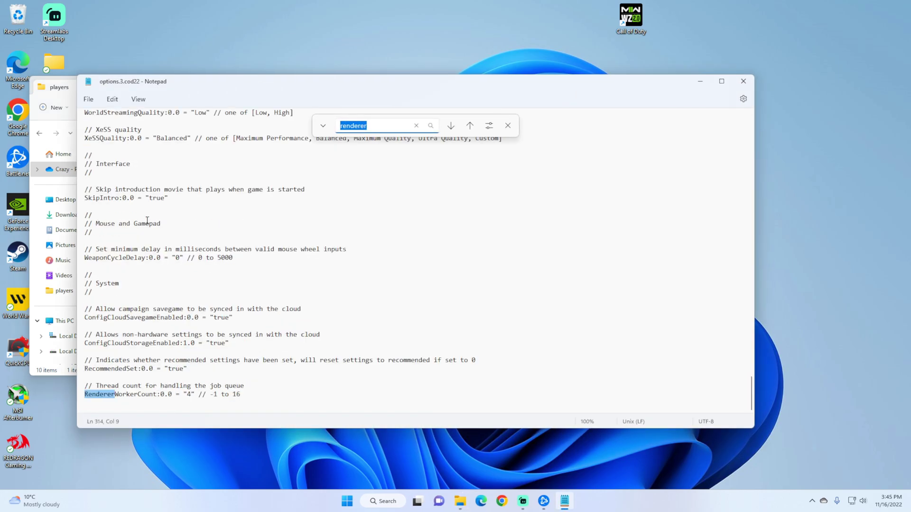
left_click(508, 126)
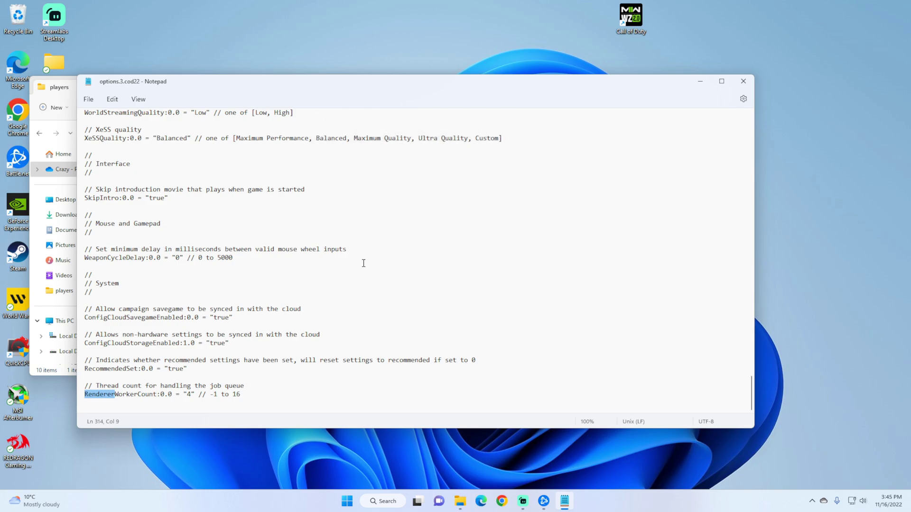
scroll(352, 271, "down", 1)
scroll(352, 271, "down", 1)
left_click_drag(241, 369, 84, 367)
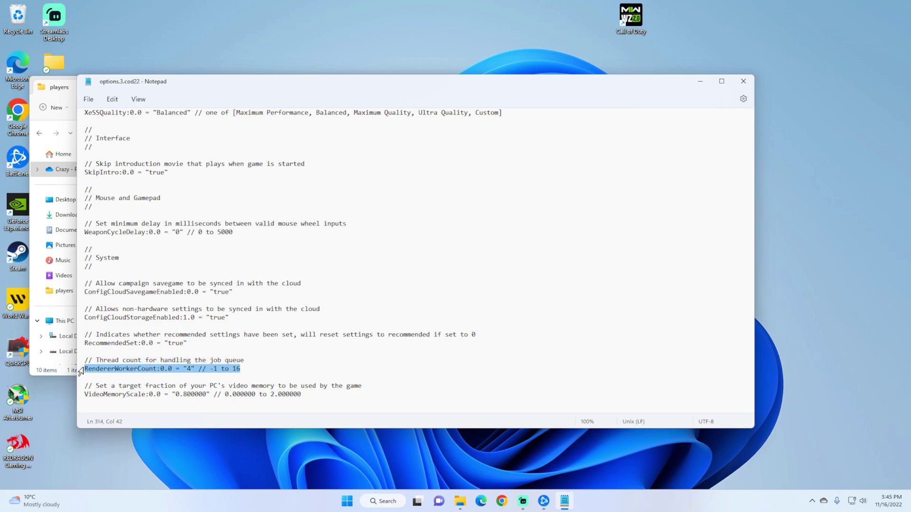
left_click(231, 369)
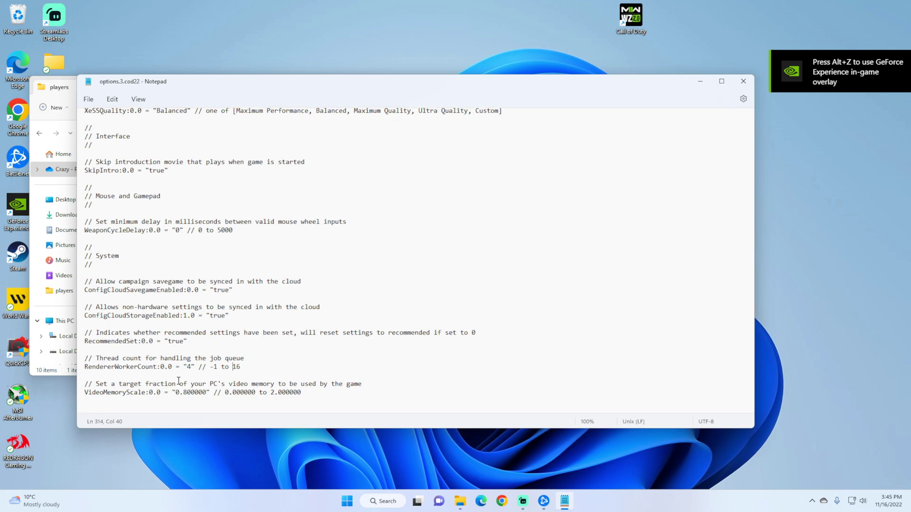
mouse_move(86, 392)
left_mouse_down()
mouse_move(119, 398)
mouse_move(79, 399)
left_mouse_up()
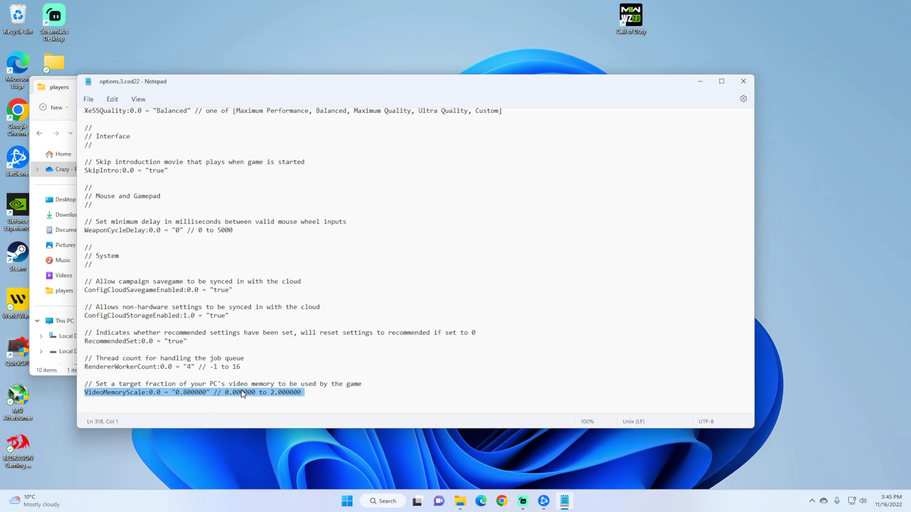
key("Right")
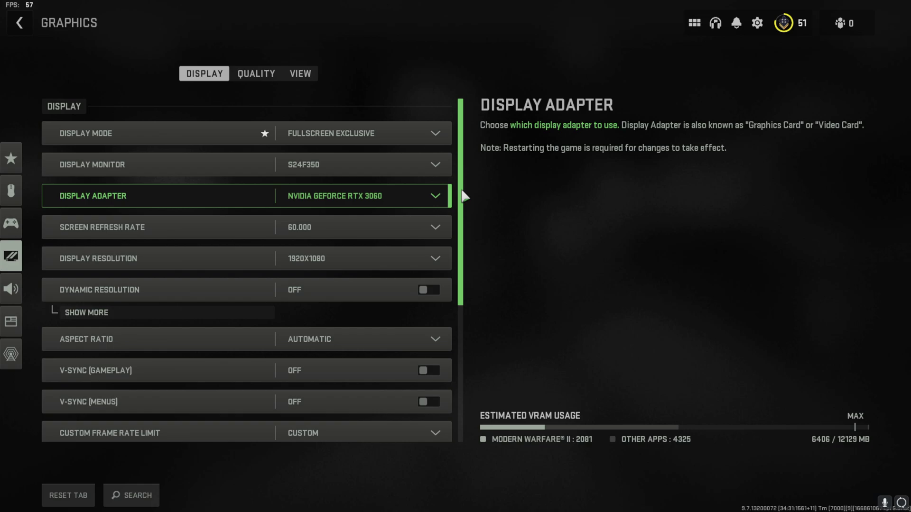
scroll(464, 196, "down", 1)
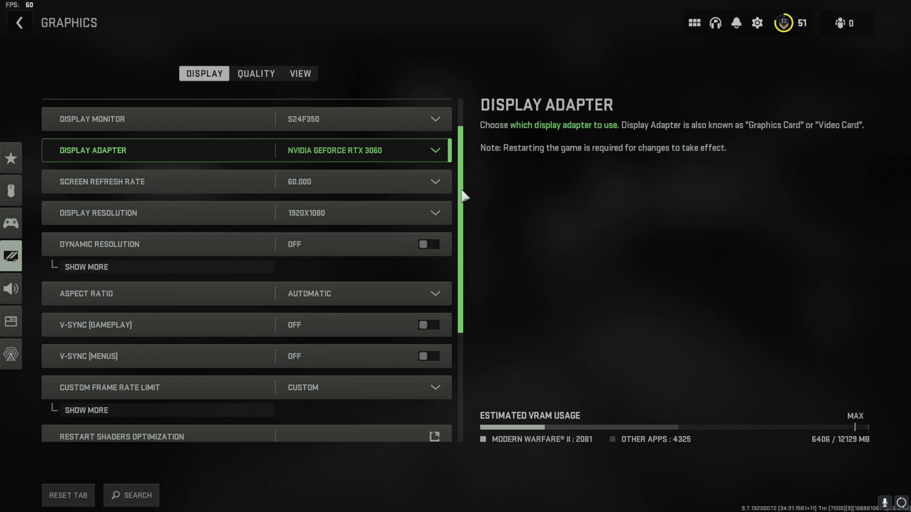
scroll(464, 195, "down", 1)
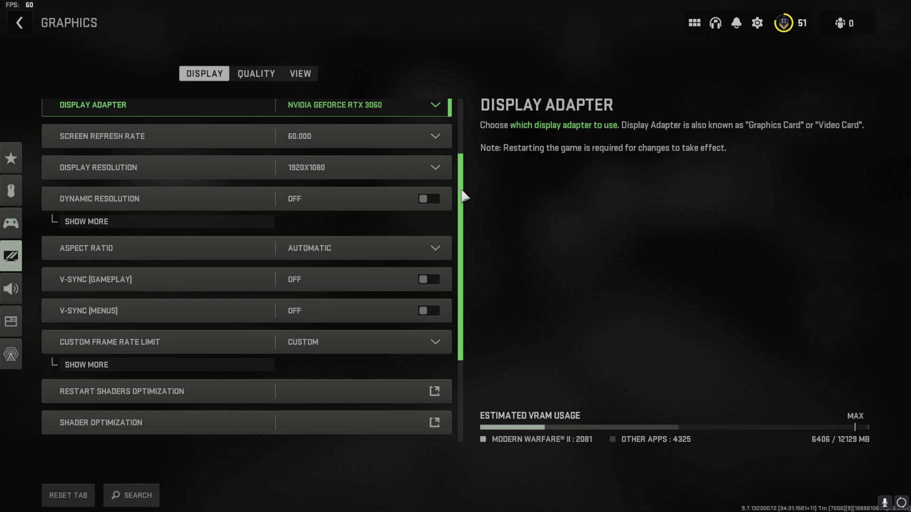
scroll(462, 191, "down", 2)
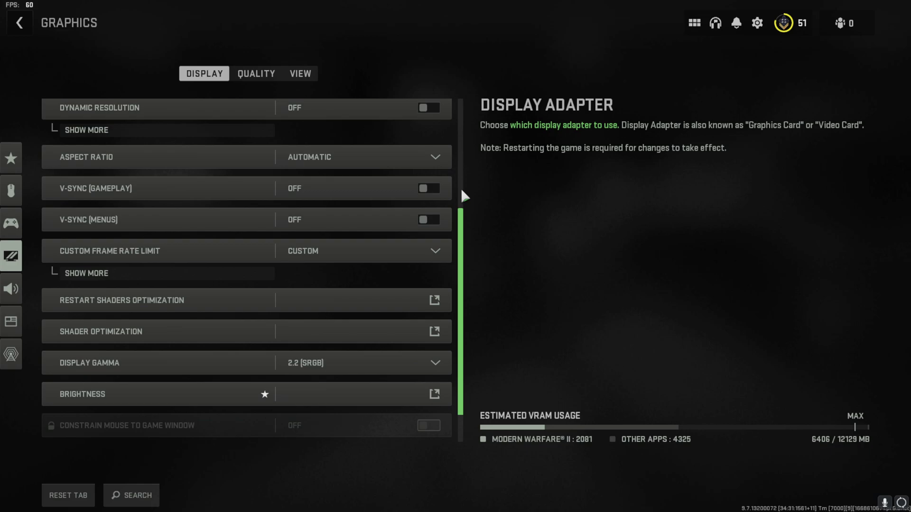
scroll(463, 195, "down", 1)
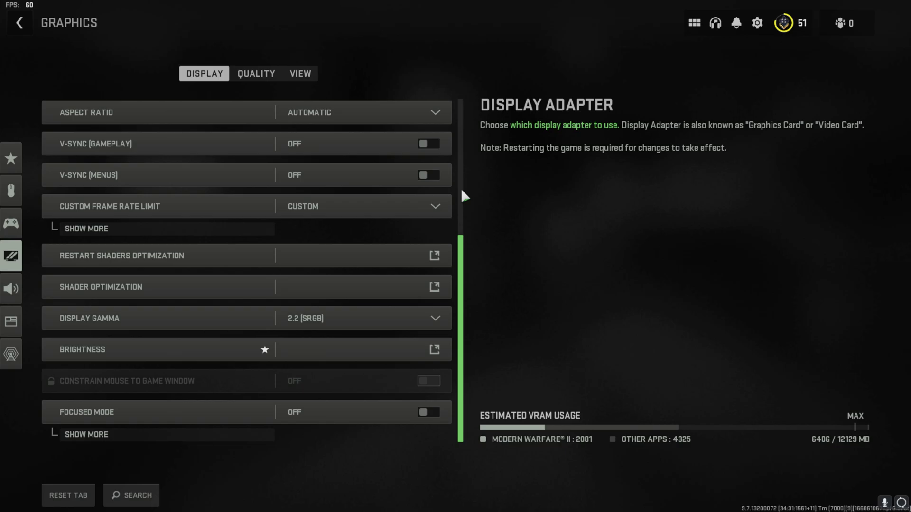
- Switch to the QUALITY tab and expand Upscaling / Sharpening to show FidelityFX CAS Strength 80
key("e")
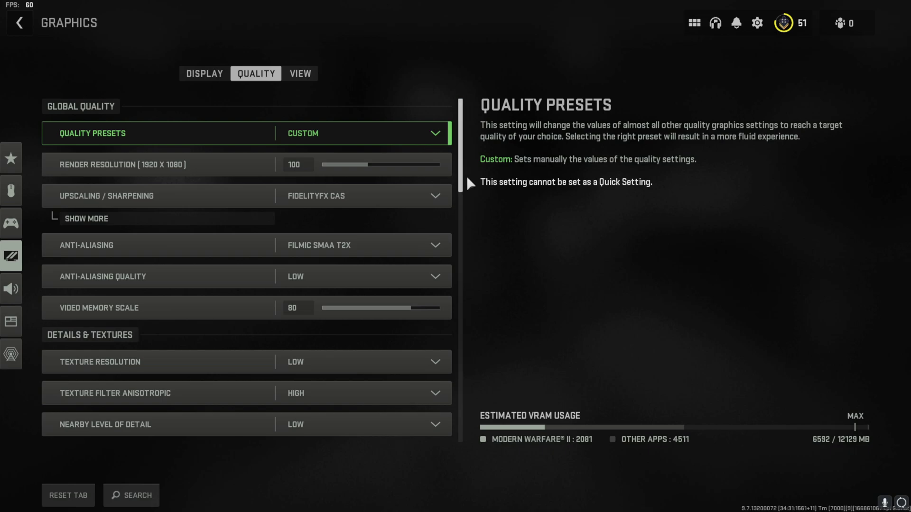
left_click(237, 217)
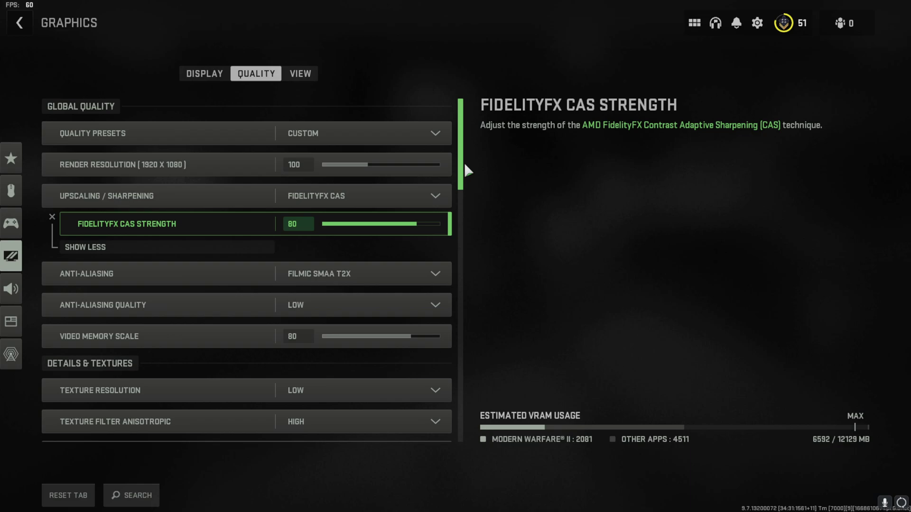
scroll(465, 166, "down", 1)
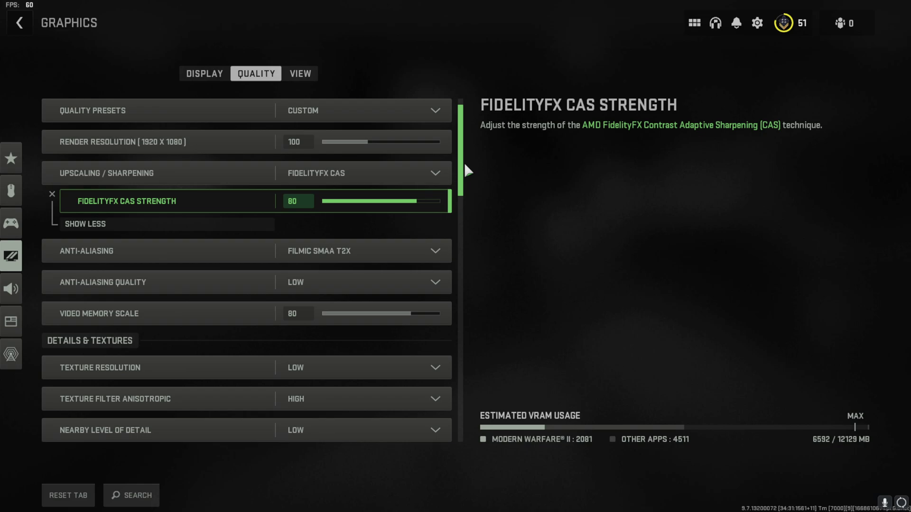
scroll(465, 165, "down", 1)
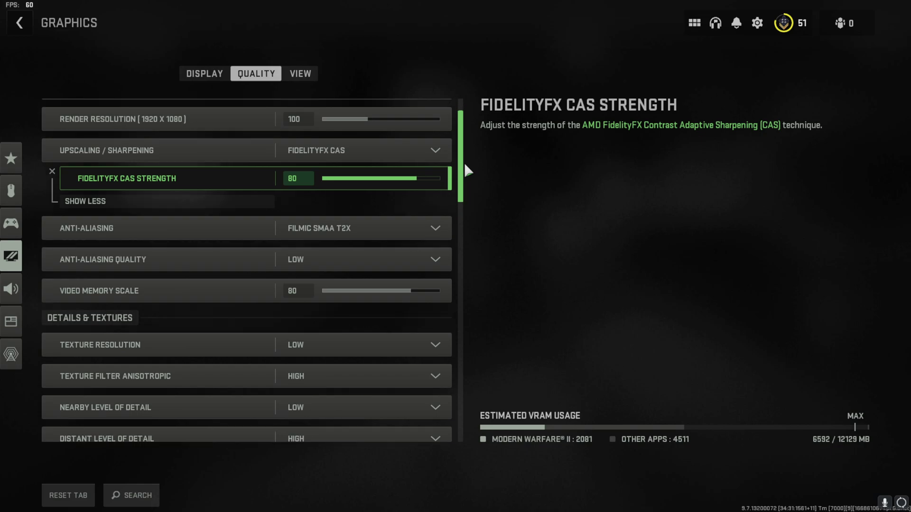
scroll(465, 166, "down", 4)
scroll(464, 165, "down", 2)
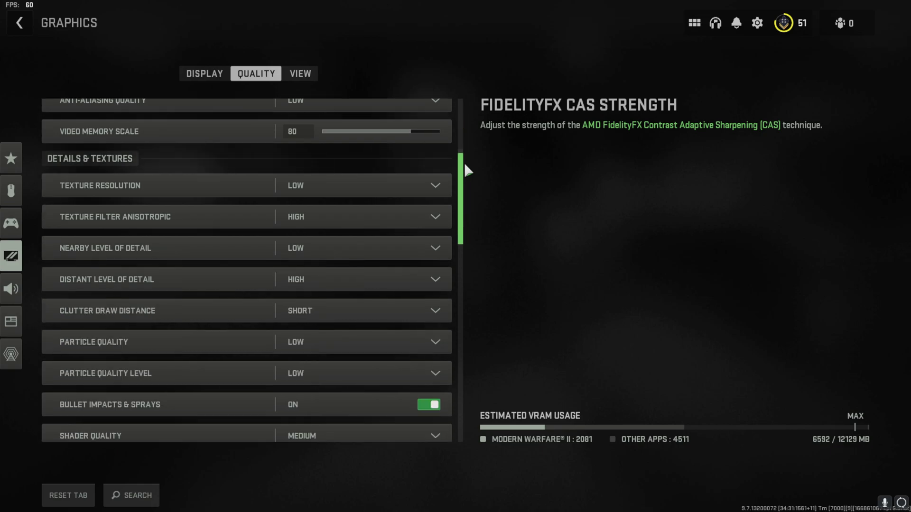
scroll(465, 166, "down", 1)
scroll(465, 166, "down", 1)
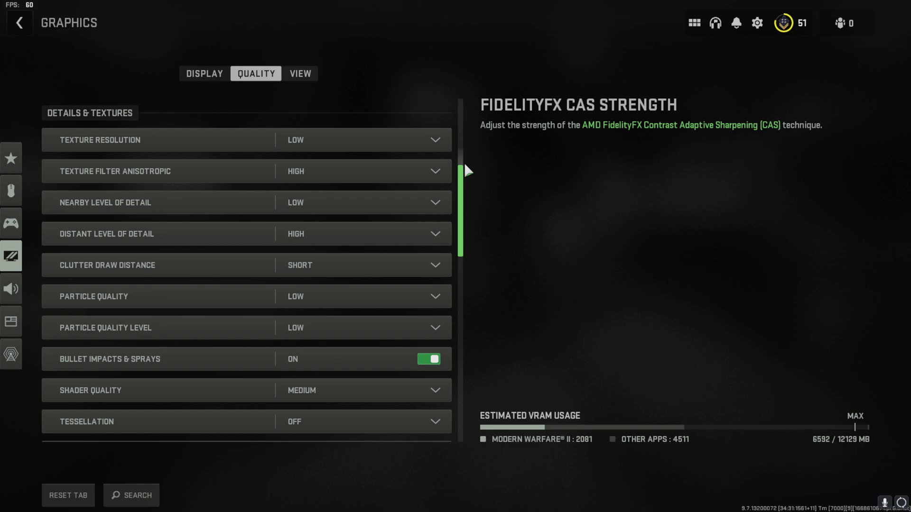
scroll(465, 165, "down", 3)
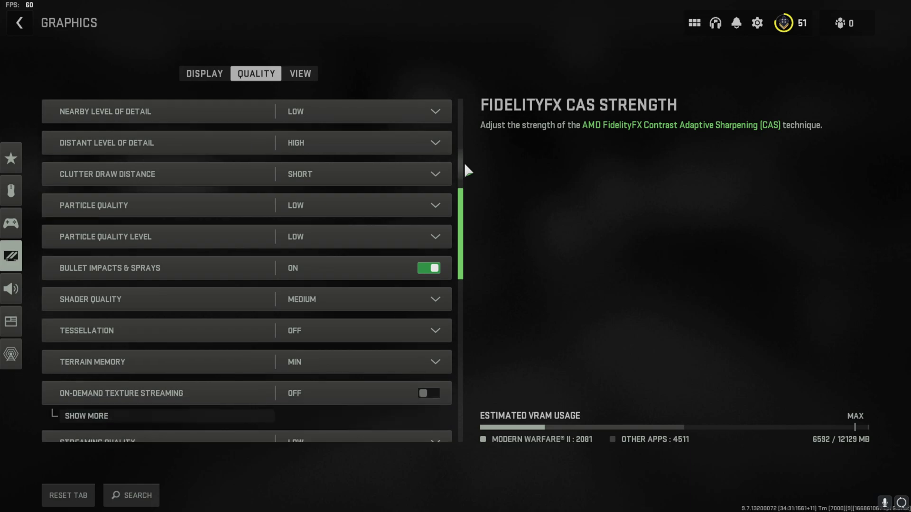
scroll(465, 166, "down", 1)
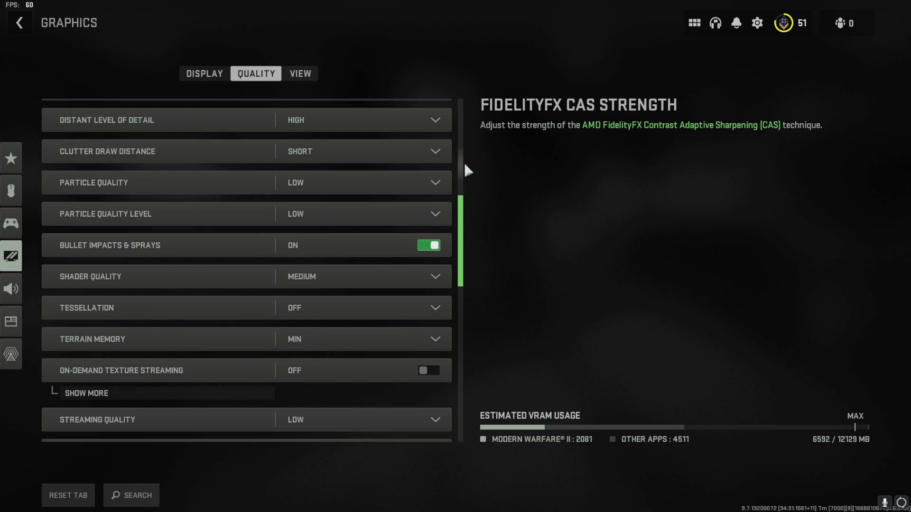
scroll(465, 166, "down", 1)
scroll(465, 166, "down", 3)
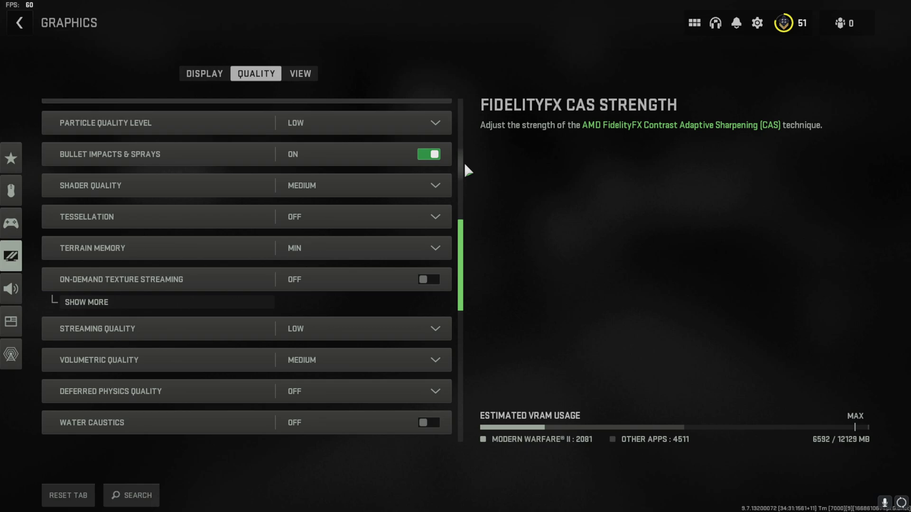
scroll(465, 166, "down", 2)
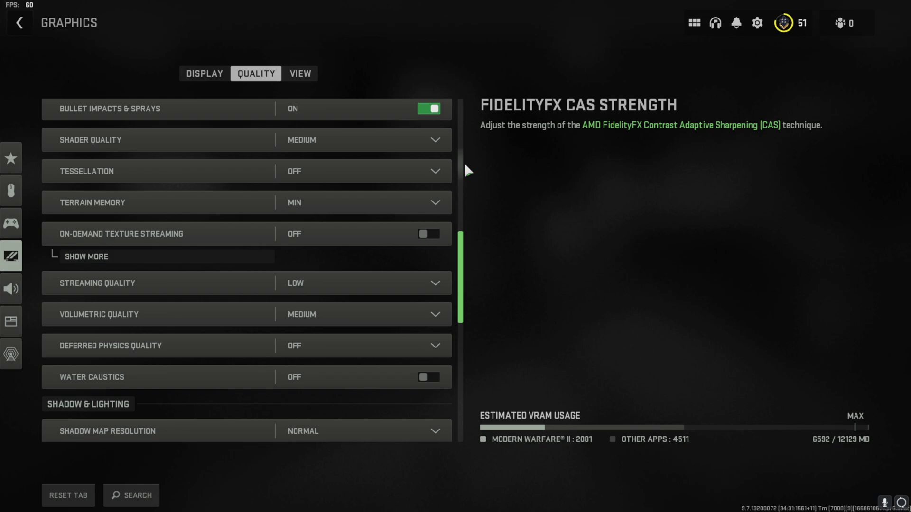
- Review the Shadow & Lighting and Post Processing Effects options, then switch to the VIEW tab
scroll(465, 165, "down", 5)
scroll(465, 165, "down", 3)
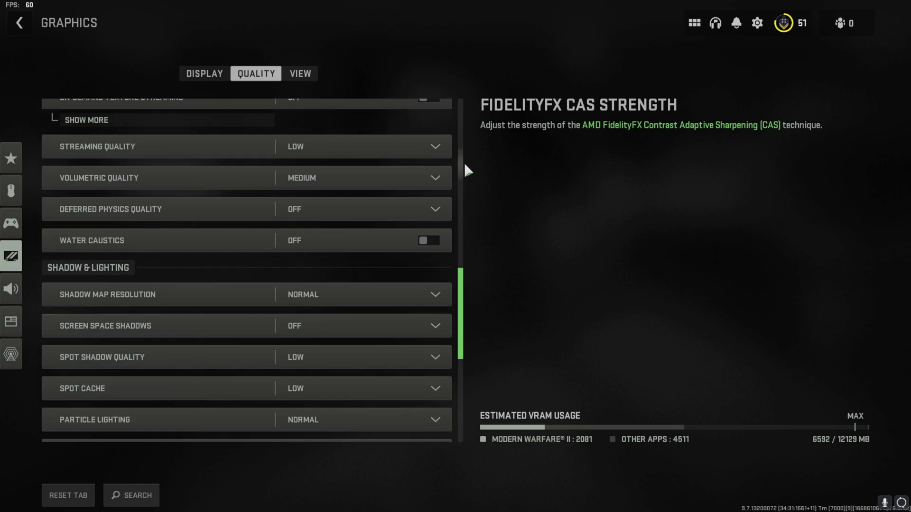
scroll(465, 166, "down", 2)
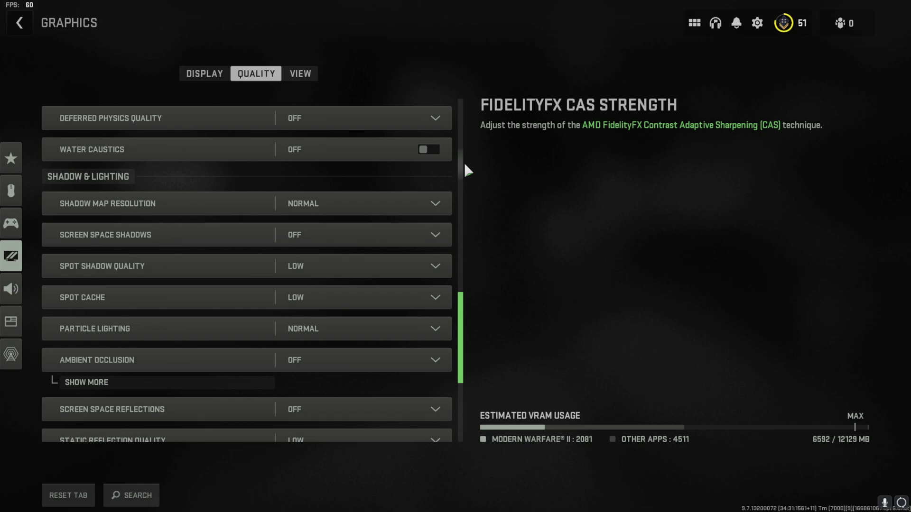
scroll(465, 165, "down", 5)
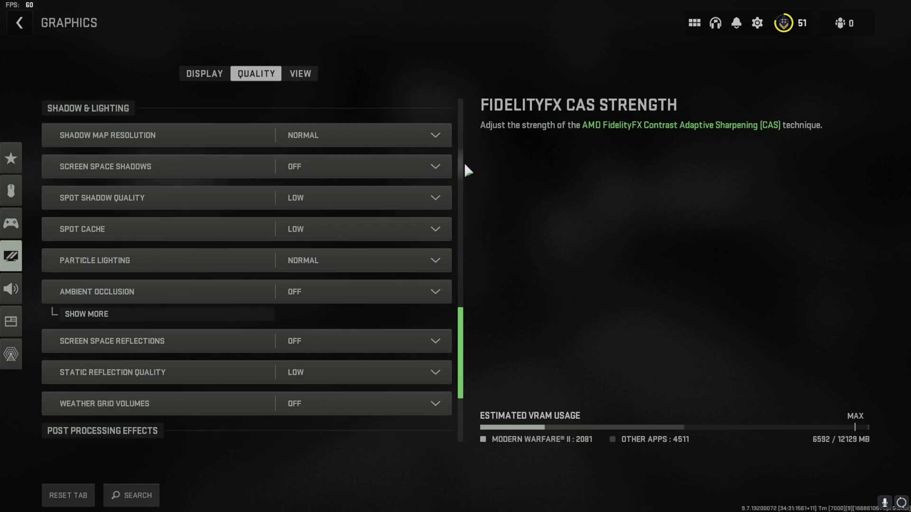
scroll(465, 165, "down", 3)
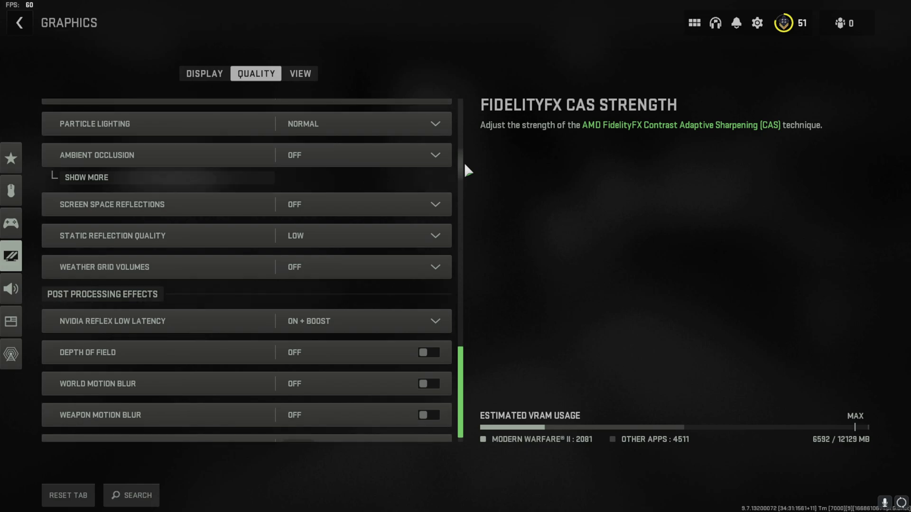
scroll(465, 165, "down", 1)
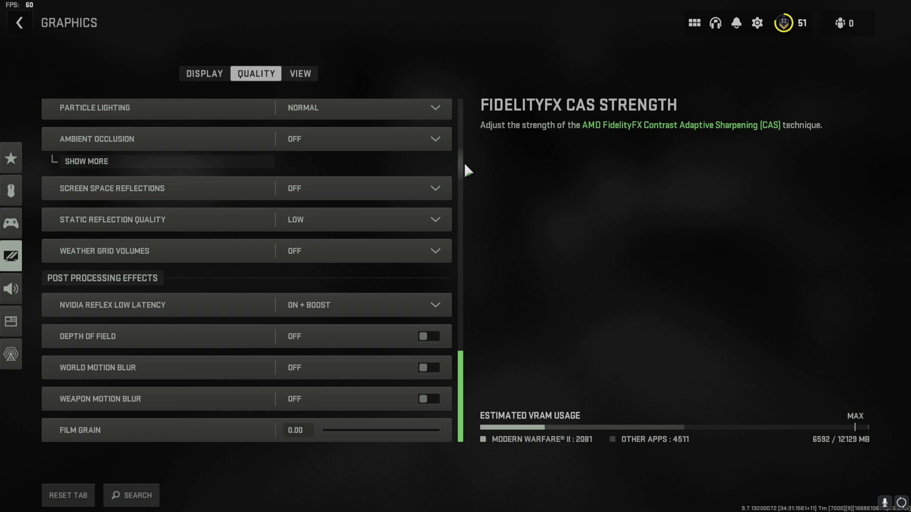
left_click(299, 72)
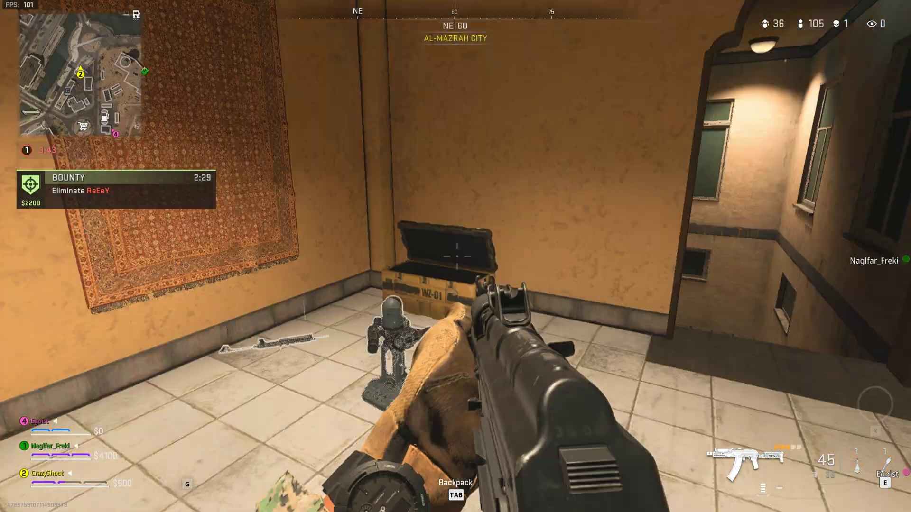
- Move through the rooms and gun down the enemy in the hallway
key("w")
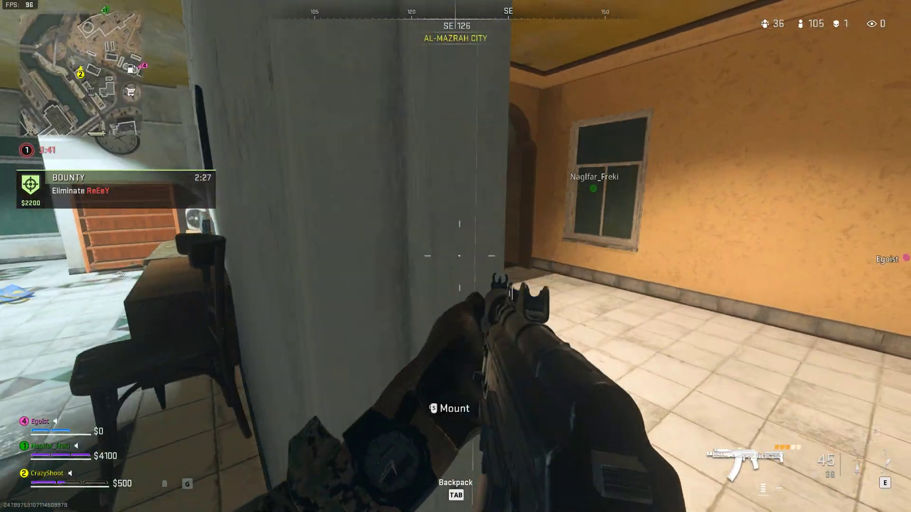
key("w")
key("s")
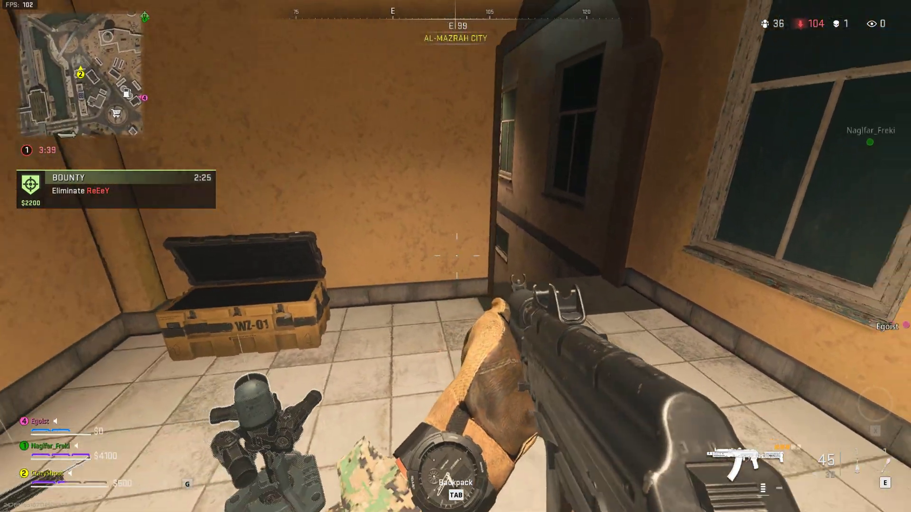
key("s")
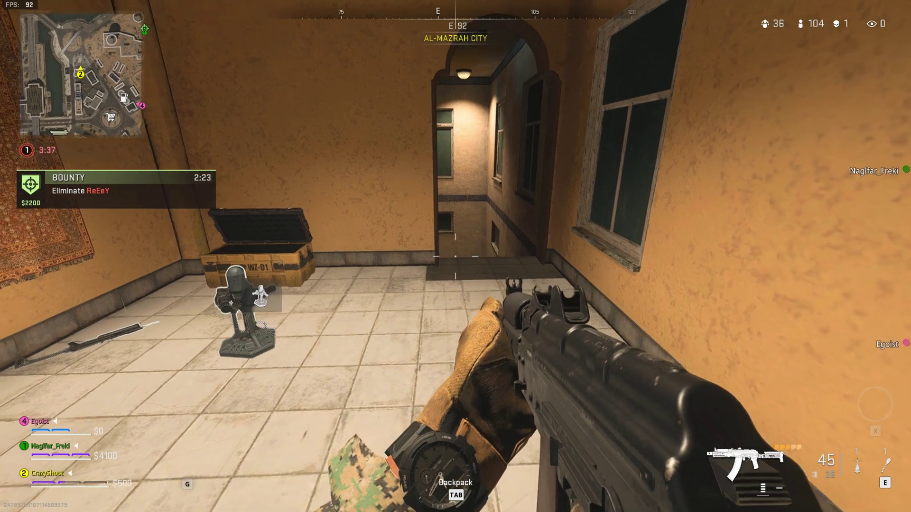
key("w")
left_click(456, 256)
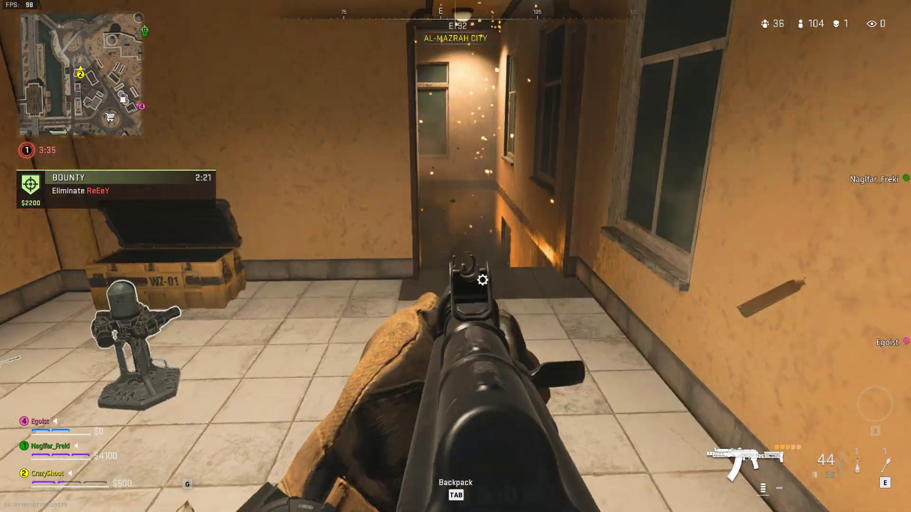
left_click(456, 256)
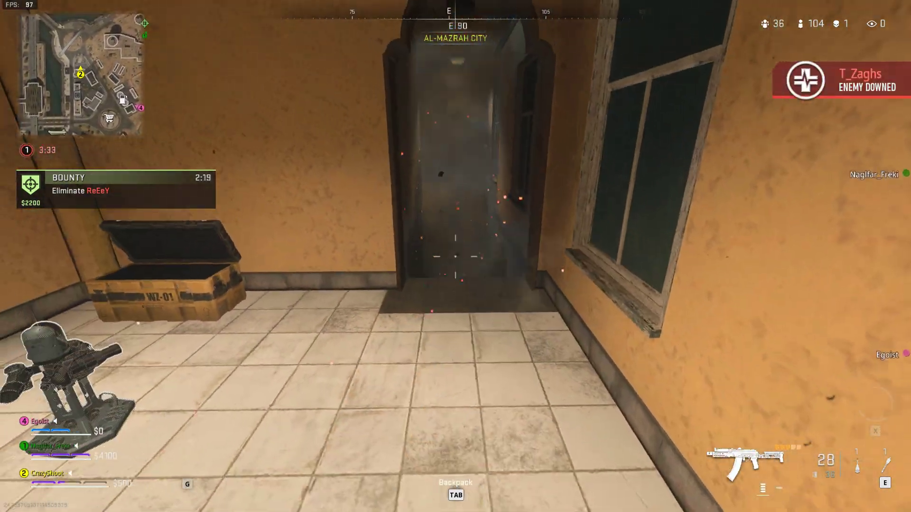
- Reload, descend the stairwell and down both enemies below for a double kill
key("w")
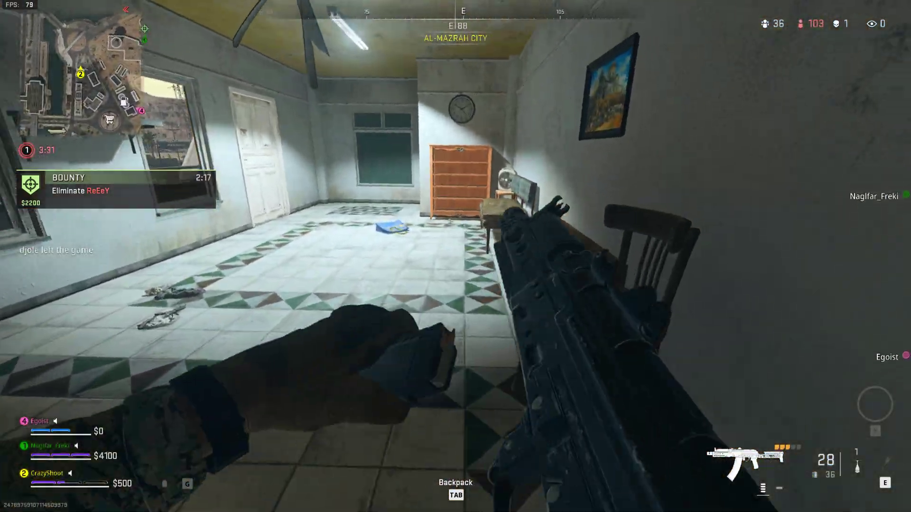
key("w")
key("r")
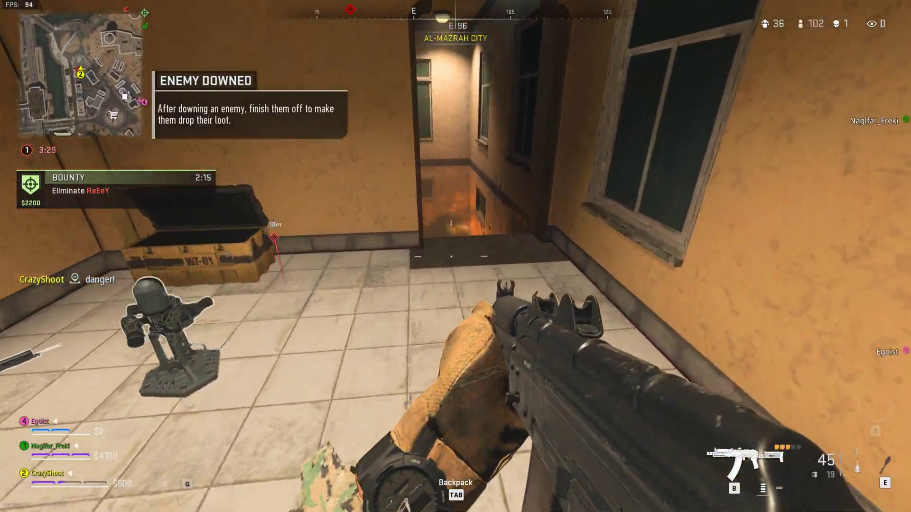
key("w")
key("w")
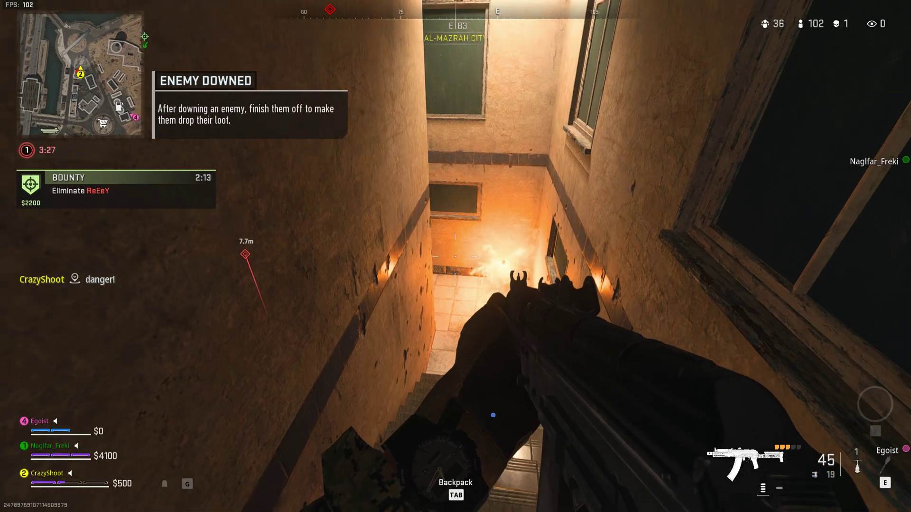
key("w")
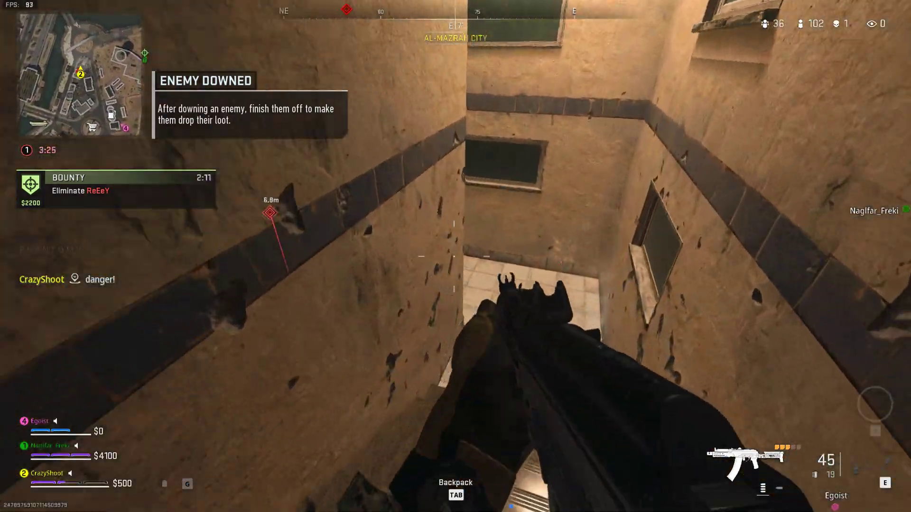
key("w")
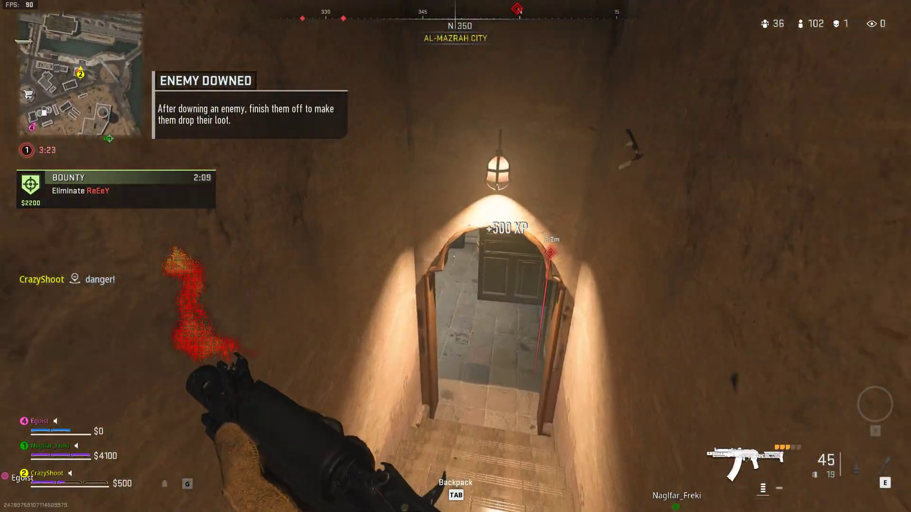
left_click(455, 256)
left_click(455, 257)
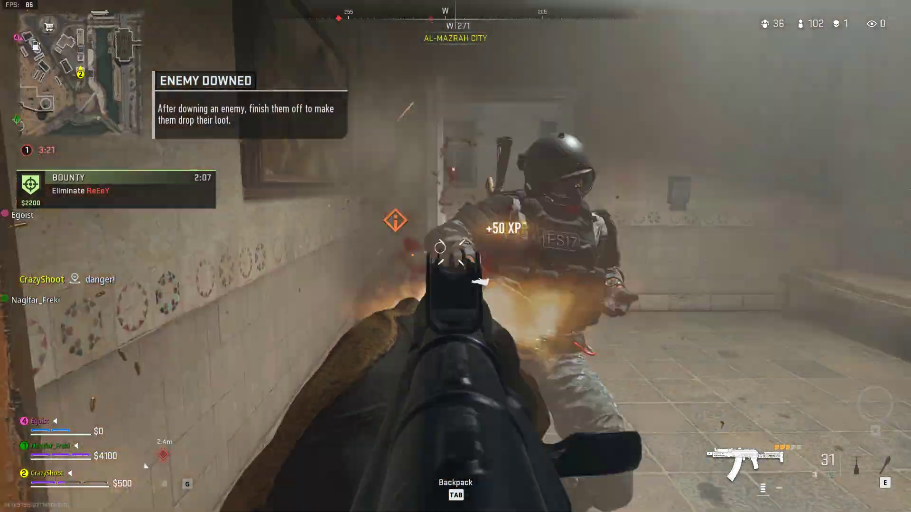
left_click(456, 256)
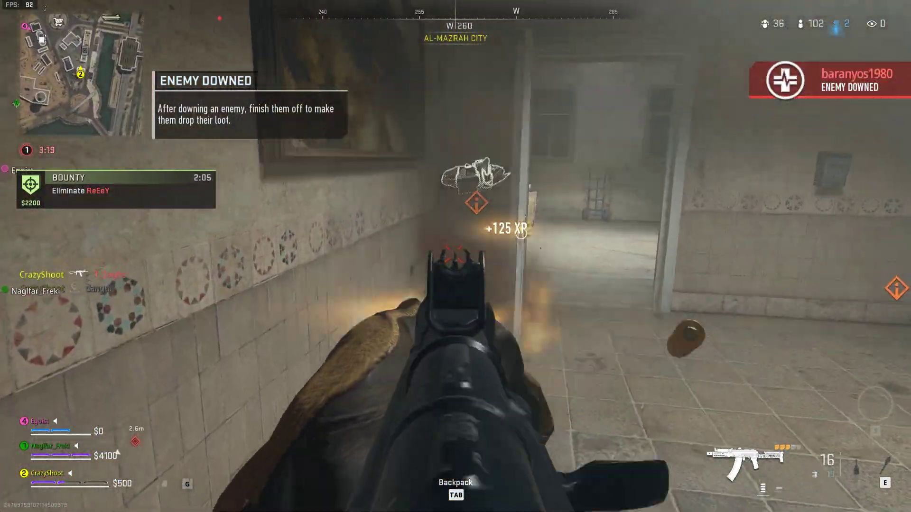
left_click(455, 256)
left_click(455, 256)
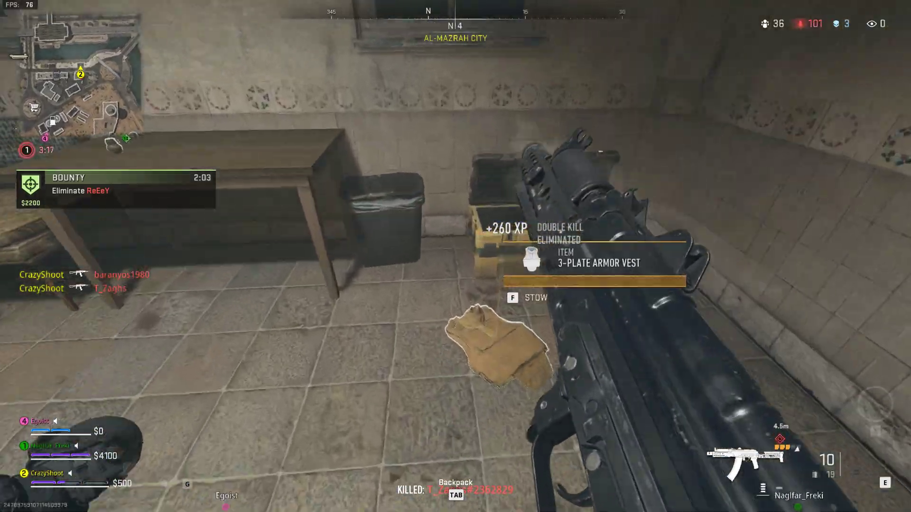